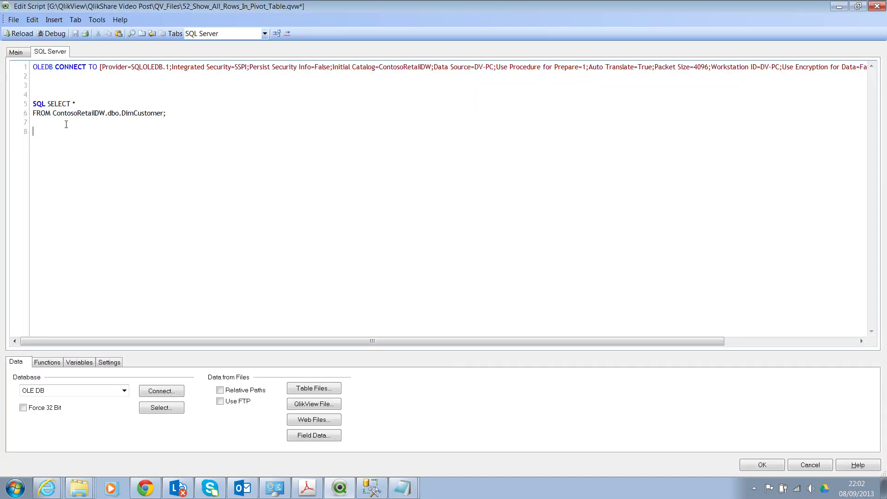
- Reload the script that loads DimCustomer from ContosoRetailDW into the document
{"action": "left_click", "coordinate": [25, 36]}
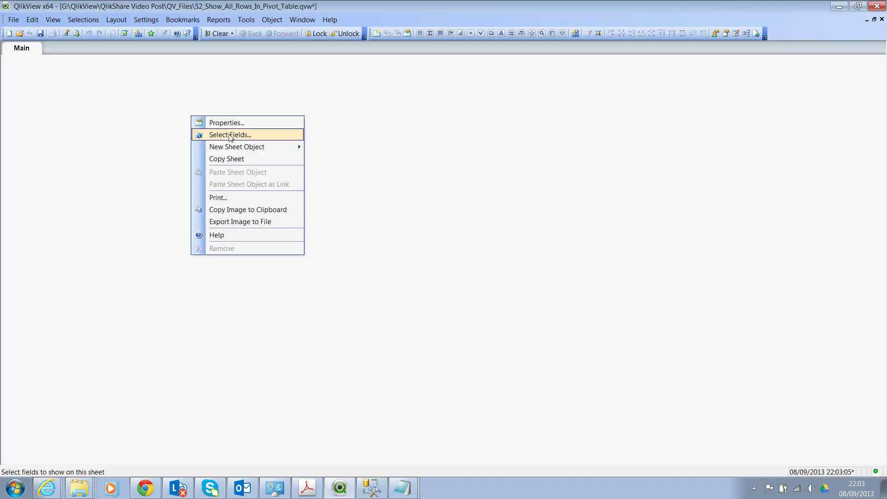
- Create a new Pivot Table chart with Education and Occupation as its dimensions
{"action": "mouse_move", "coordinate": [247, 148]}
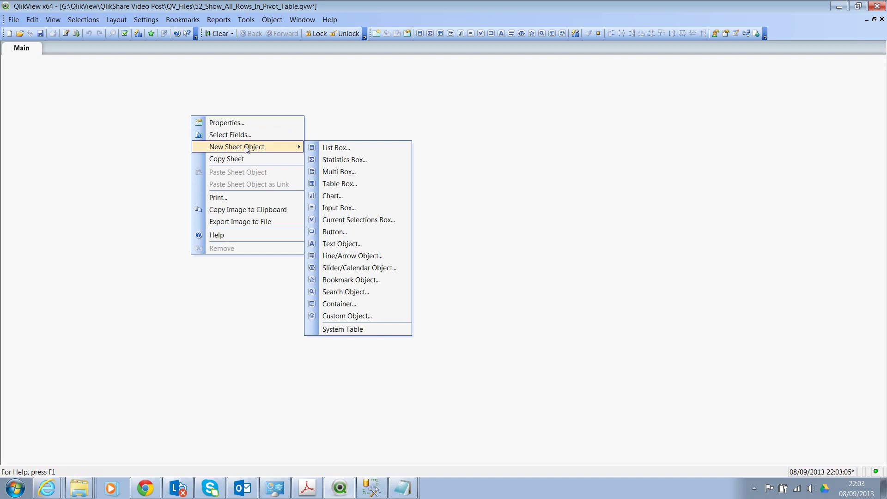
{"action": "left_click", "coordinate": [348, 199]}
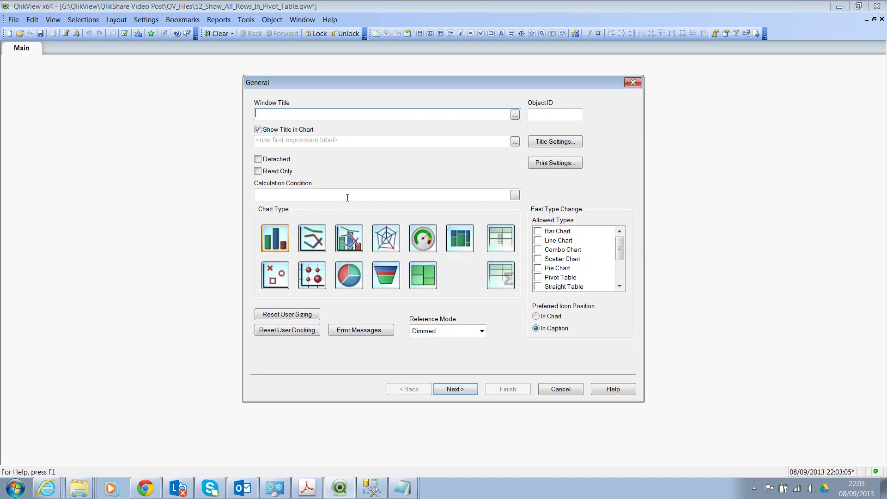
{"action": "left_click", "coordinate": [501, 246]}
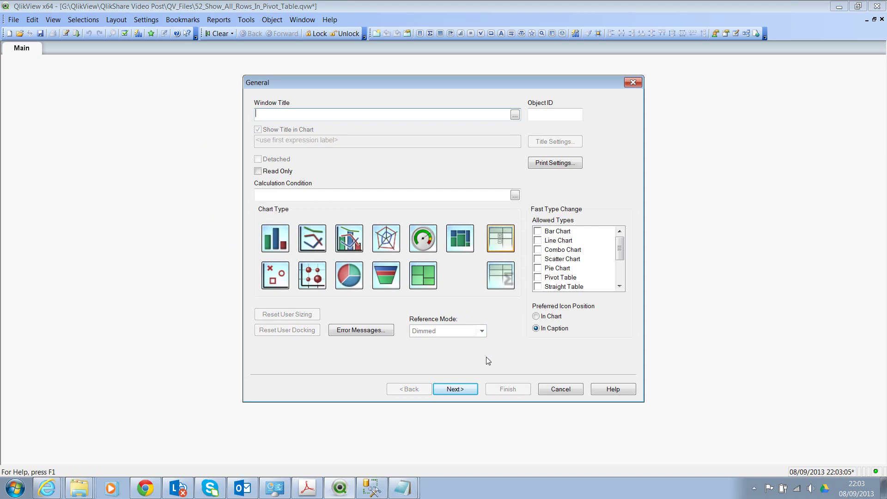
{"action": "left_click", "coordinate": [453, 390]}
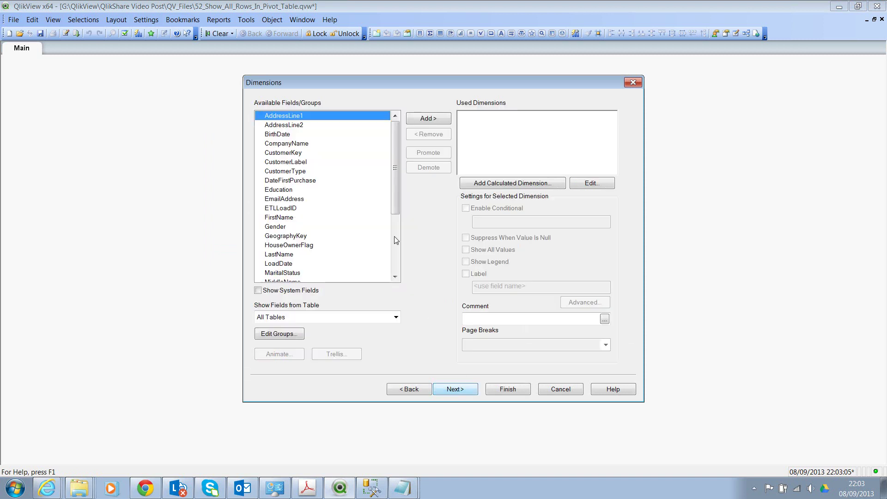
{"action": "left_click", "coordinate": [299, 152]}
{"action": "left_click", "coordinate": [336, 190]}
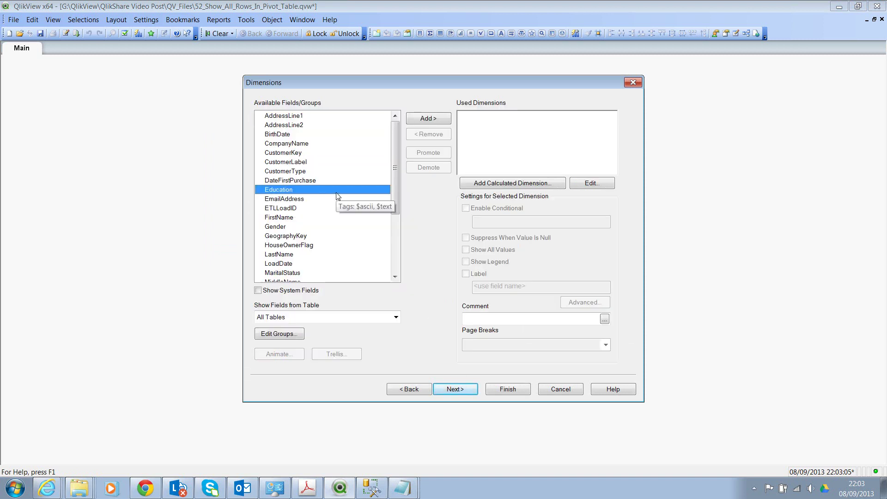
{"action": "left_click", "coordinate": [428, 118]}
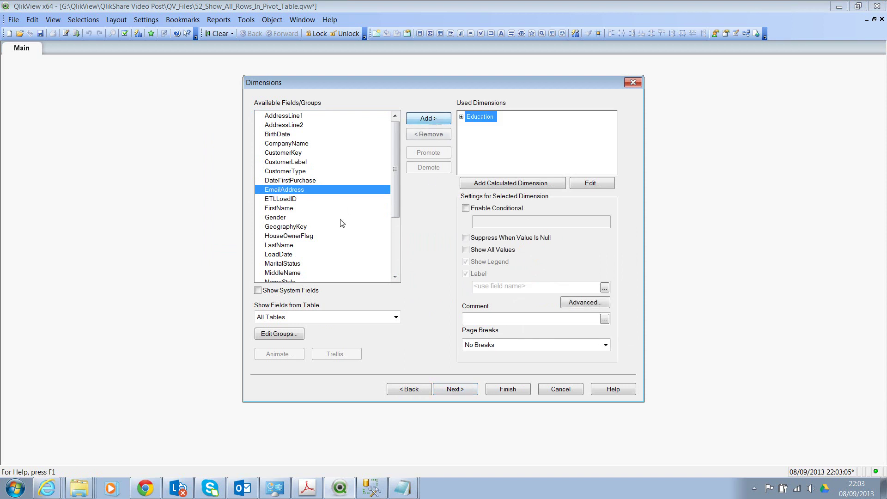
{"action": "left_click", "coordinate": [330, 226]}
{"action": "key", "text": "o"}
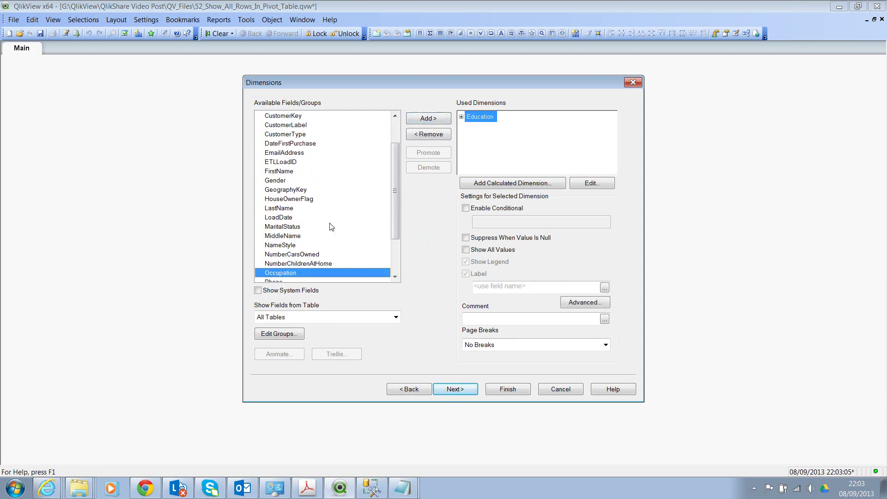
{"action": "left_click", "coordinate": [418, 120]}
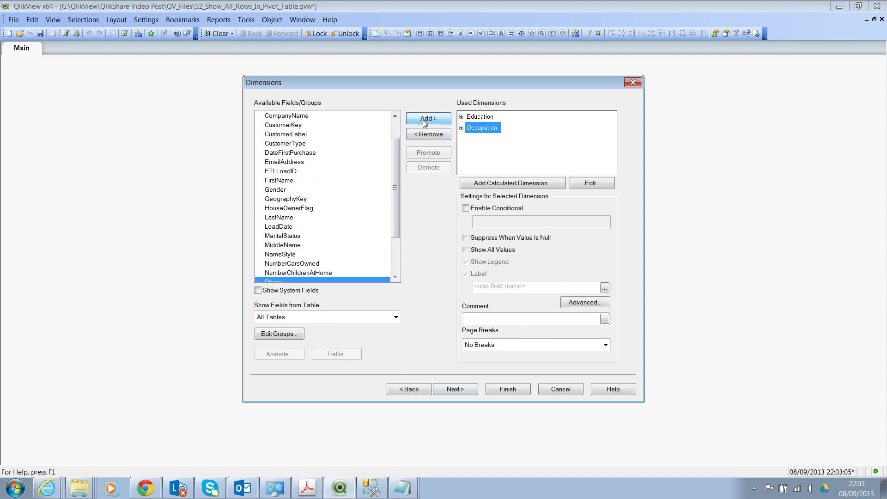
- Set the chart expression to Count(CustomerKey) and finish the pivot table
{"action": "left_click", "coordinate": [455, 389]}
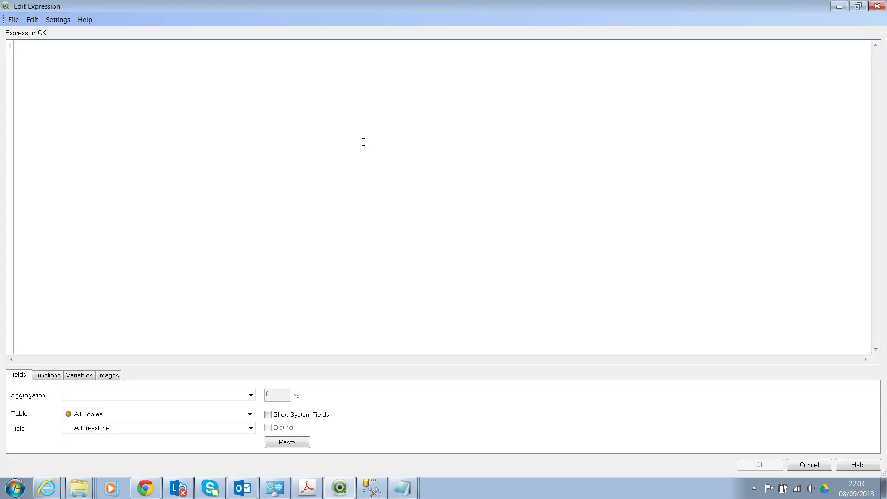
{"action": "type", "text": "Coun"}
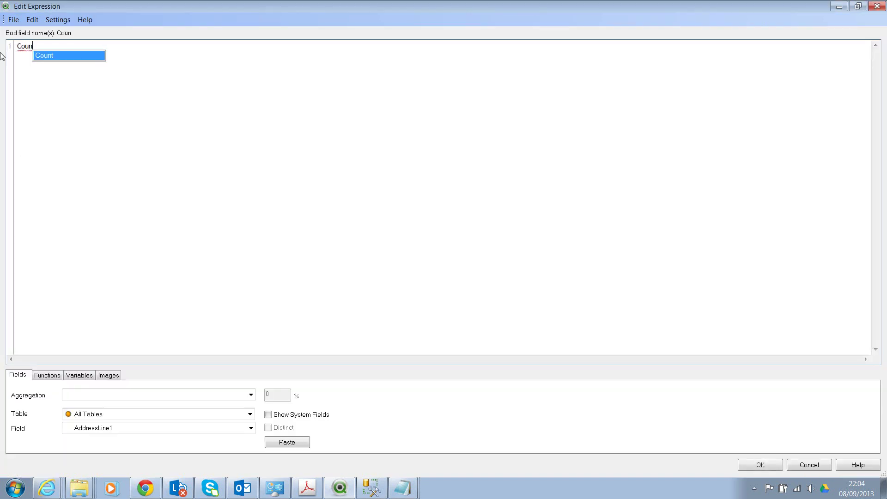
{"action": "type", "text": "t(CustomerKey"}
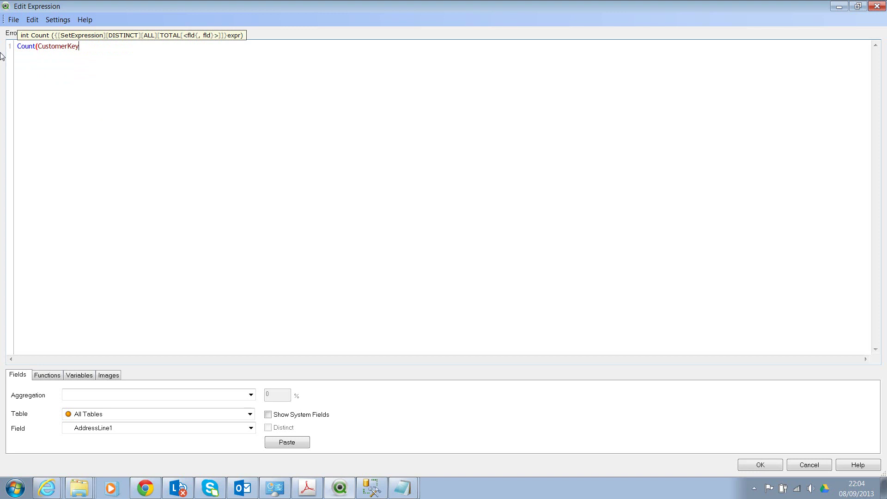
{"action": "type", "text": ")"}
{"action": "left_click", "coordinate": [759, 464]}
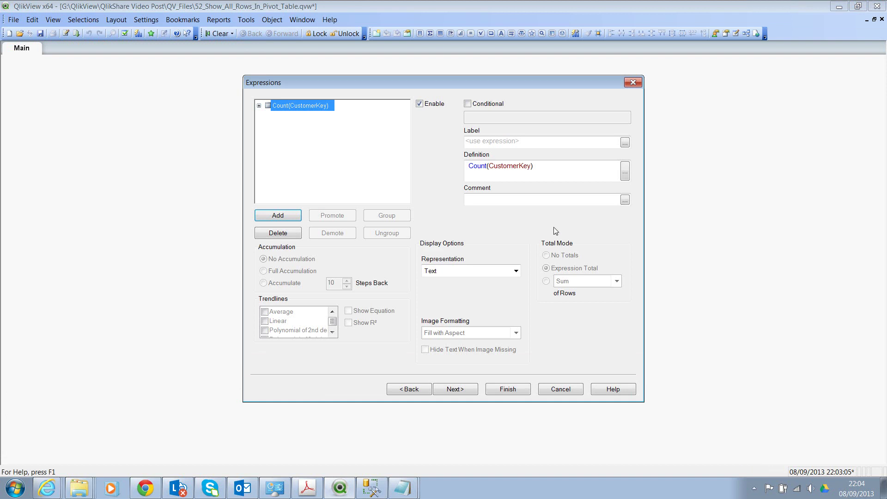
{"action": "key", "text": "Return"}
- Expand all rows from a Bachelors cell so Occupation counts appear under every Education level
{"action": "right_click", "coordinate": [222, 144]}
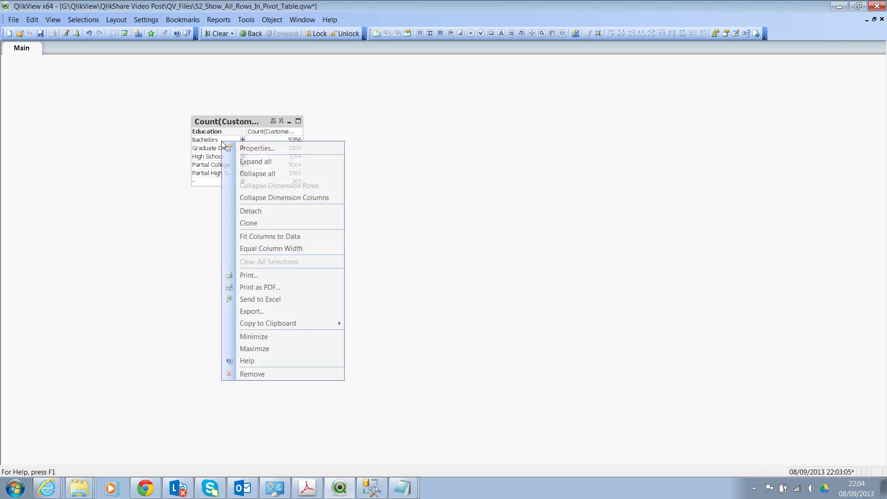
{"action": "left_click", "coordinate": [246, 161]}
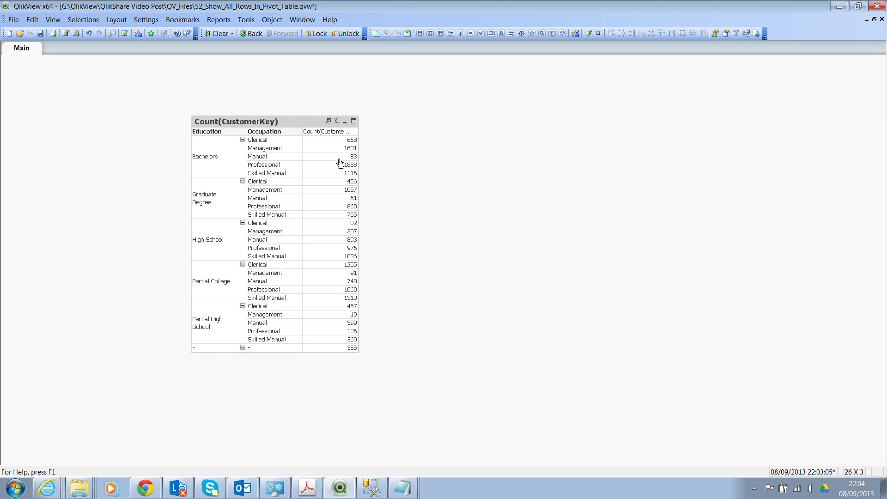
{"action": "left_click", "coordinate": [411, 164]}
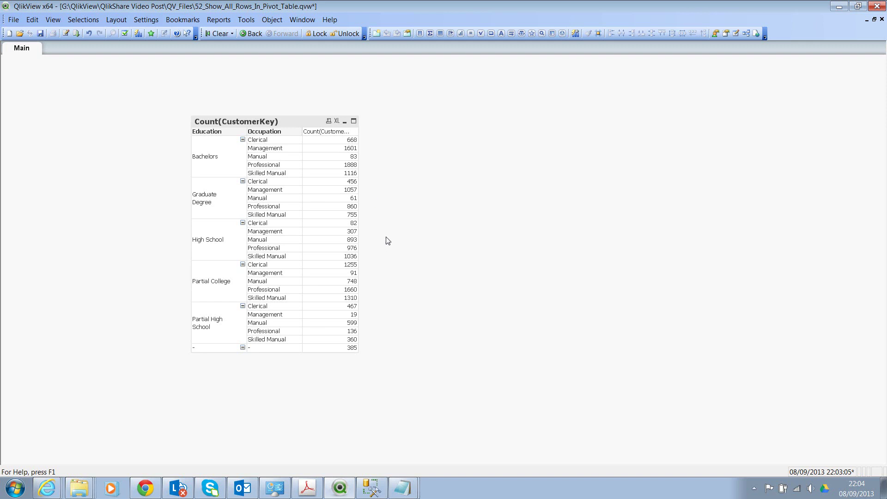
- Select Management in the Occupation column, leaving five Education rows with counts 1601 to 19
{"action": "left_click", "coordinate": [280, 196]}
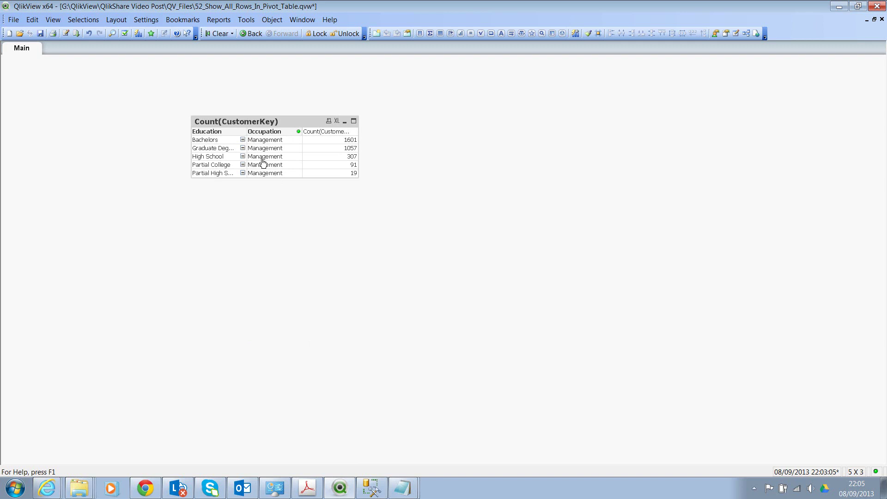
{"action": "left_click", "coordinate": [250, 33]}
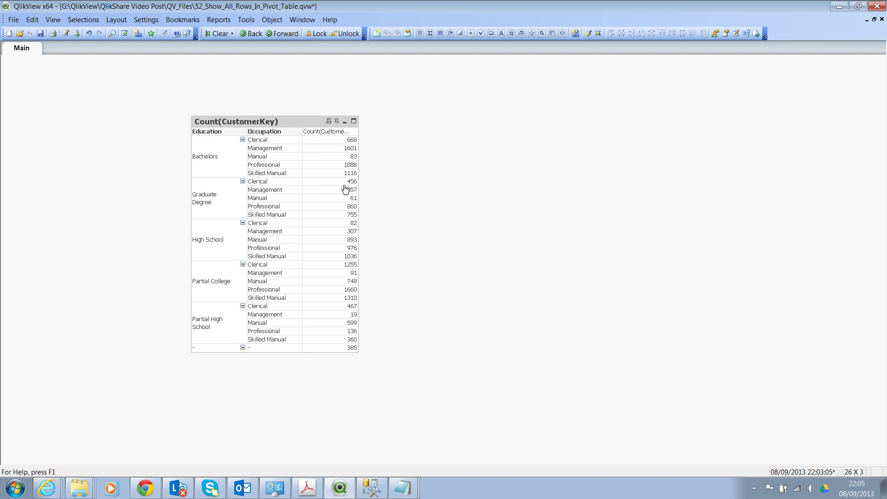
{"action": "left_click", "coordinate": [409, 179]}
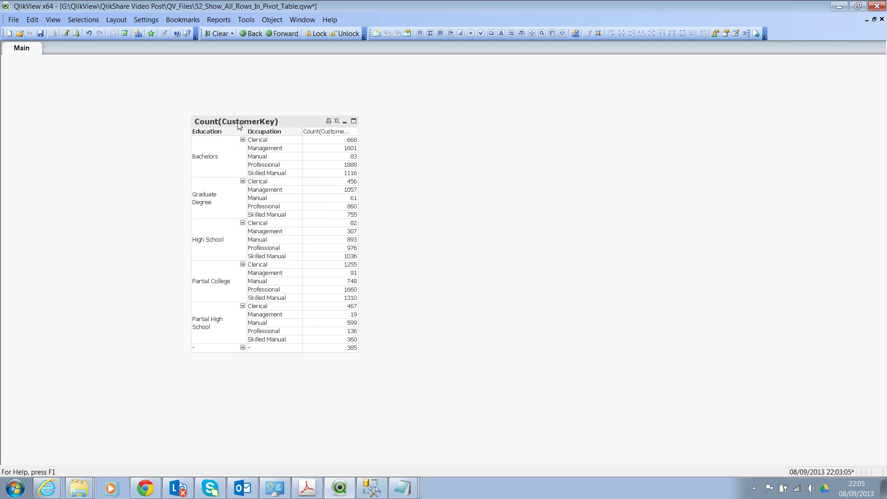
{"action": "left_click", "coordinate": [265, 148]}
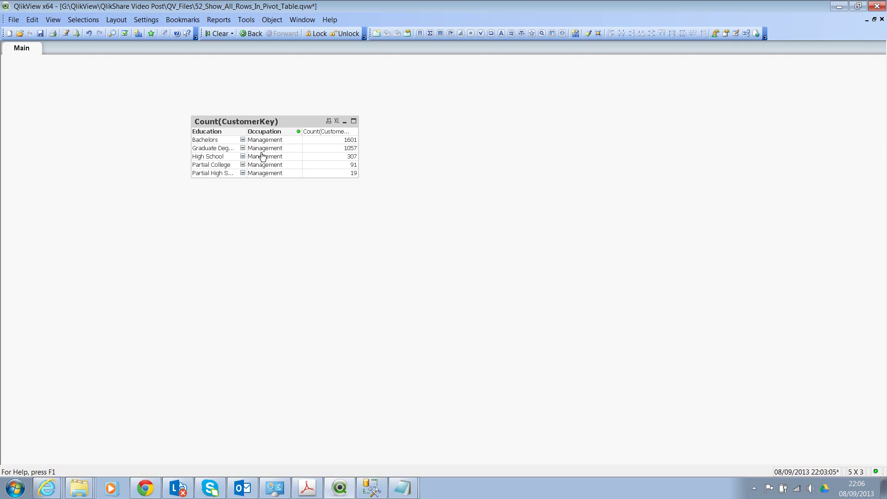
- Clear the Management selection and open the pivot table's Expressions properties
{"action": "left_click", "coordinate": [253, 33]}
{"action": "right_click", "coordinate": [289, 152]}
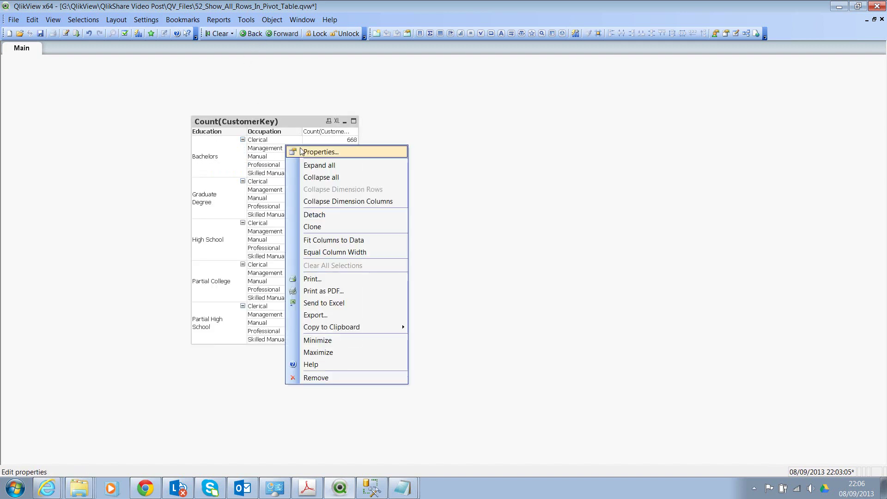
{"action": "left_click", "coordinate": [302, 154]}
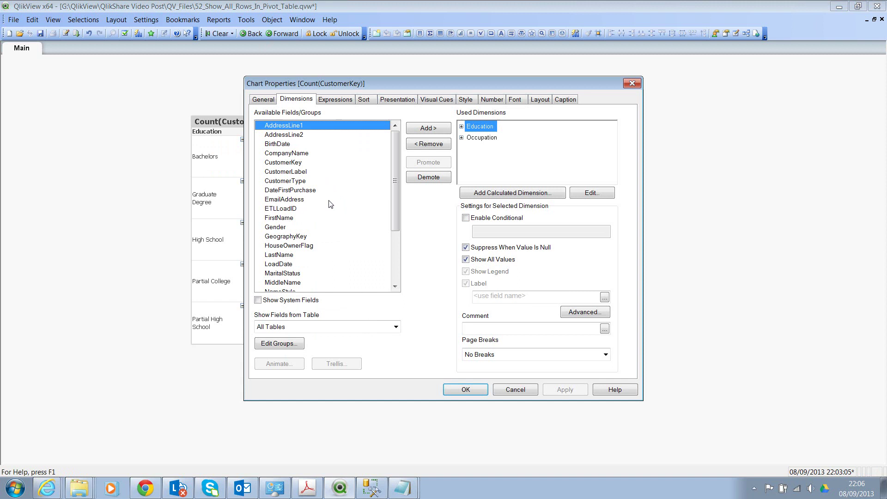
{"action": "left_click", "coordinate": [344, 101]}
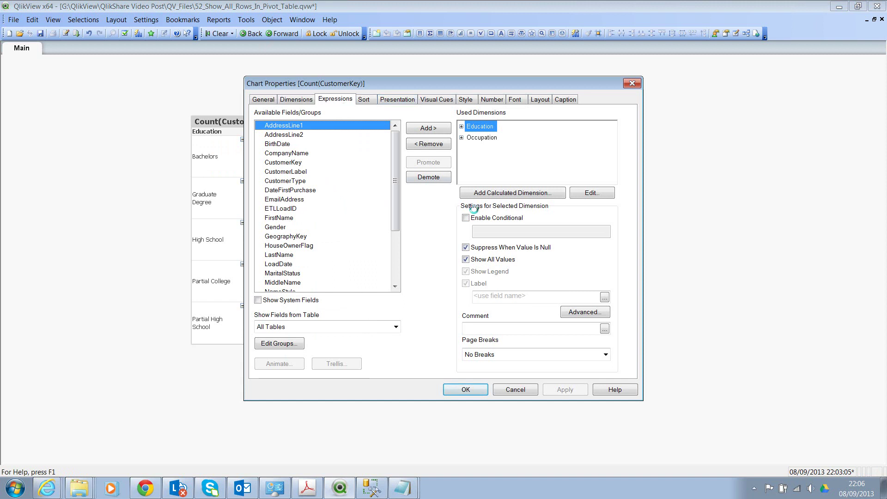
- Change the expression to Count(CustomerKey) + Sum({1} 0) and apply it
{"action": "left_click", "coordinate": [545, 182]}
{"action": "type", "text": "+ Sum"}
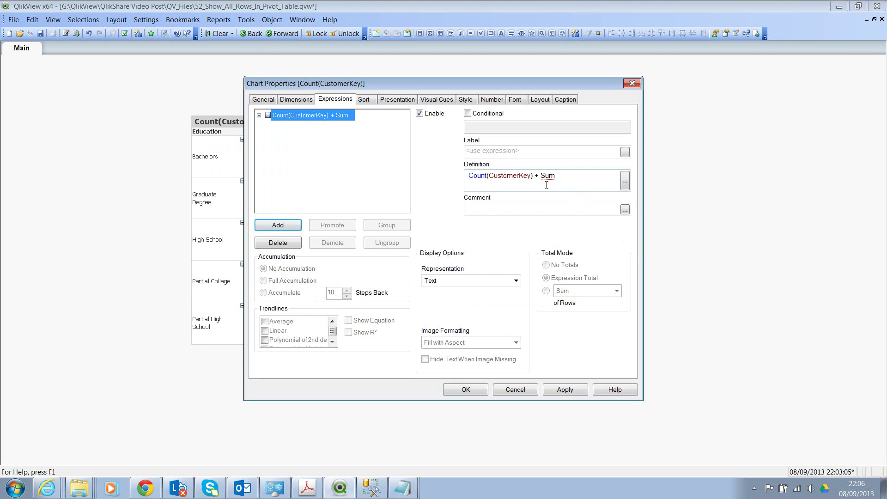
{"action": "type", "text": "({1}"}
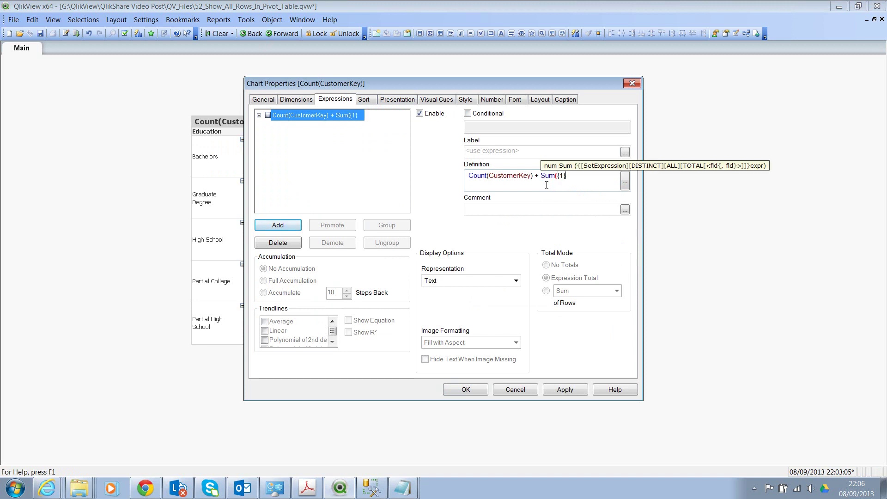
{"action": "type", "text": " 0)"}
{"action": "left_click_drag", "start_coordinate": [468, 176], "coordinate": [532, 185]}
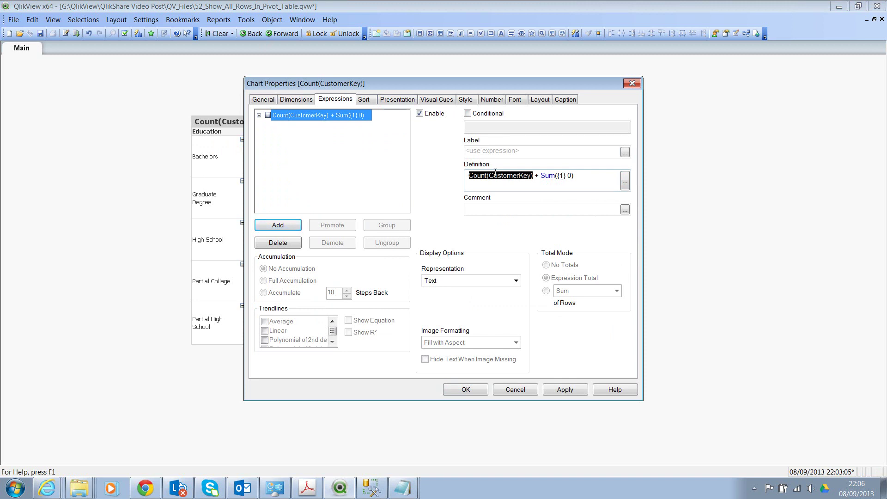
{"action": "double_click", "coordinate": [562, 175]}
{"action": "left_click", "coordinate": [565, 390]}
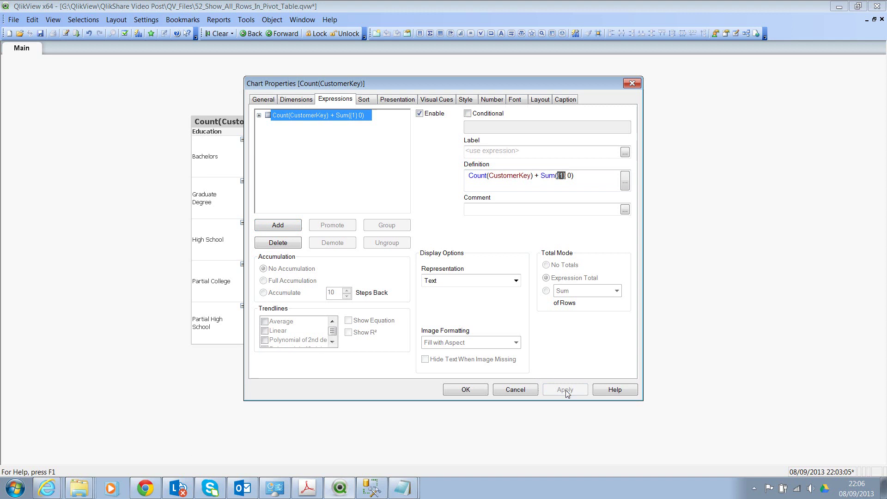
{"action": "left_click", "coordinate": [473, 389]}
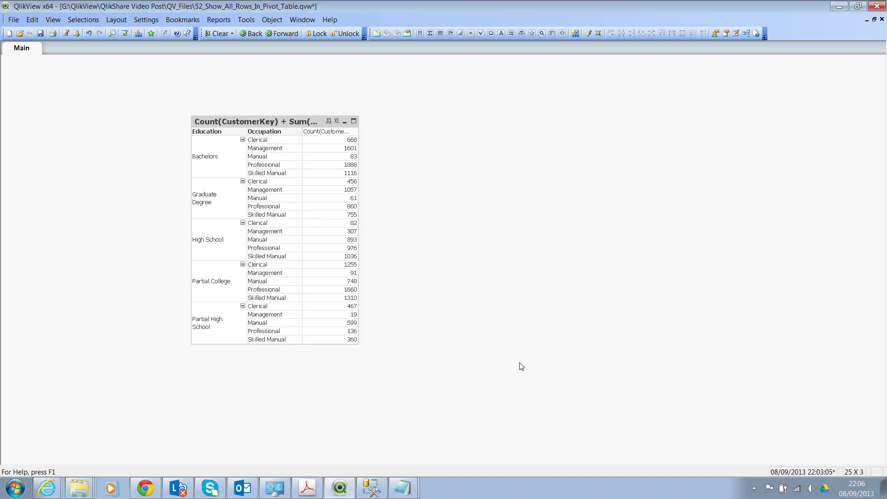
- Uncheck Suppress Zero-Values in the pivot table's Presentation properties
{"action": "right_click", "coordinate": [276, 153]}
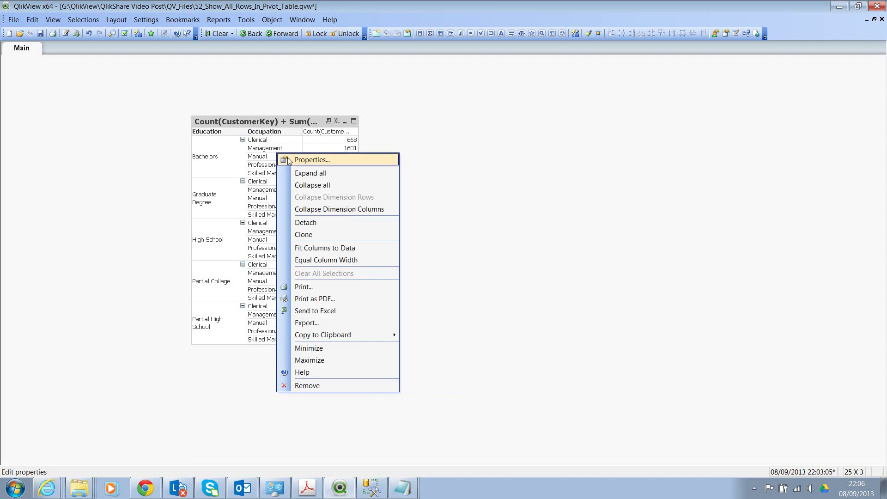
{"action": "left_click", "coordinate": [294, 162]}
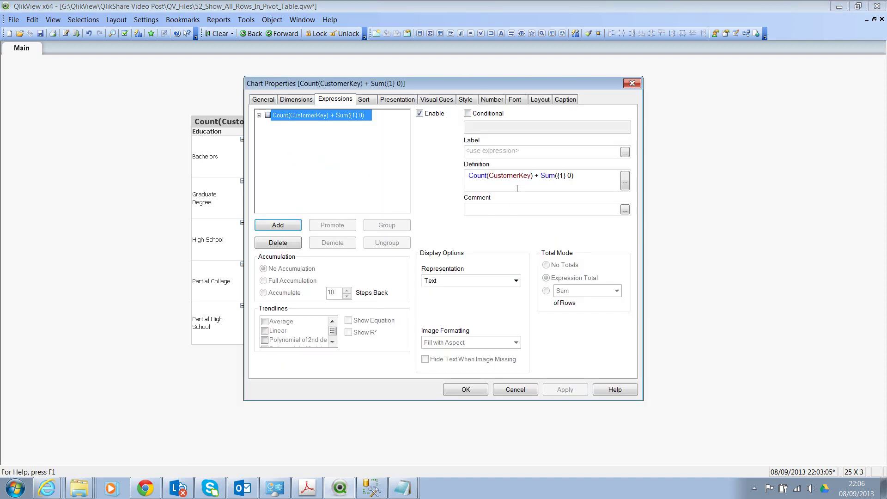
{"action": "left_click", "coordinate": [397, 99]}
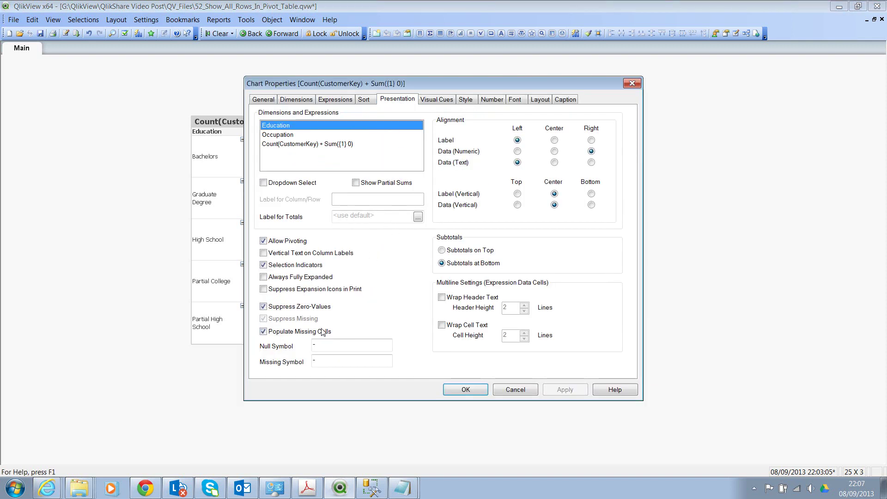
{"action": "left_click", "coordinate": [286, 311]}
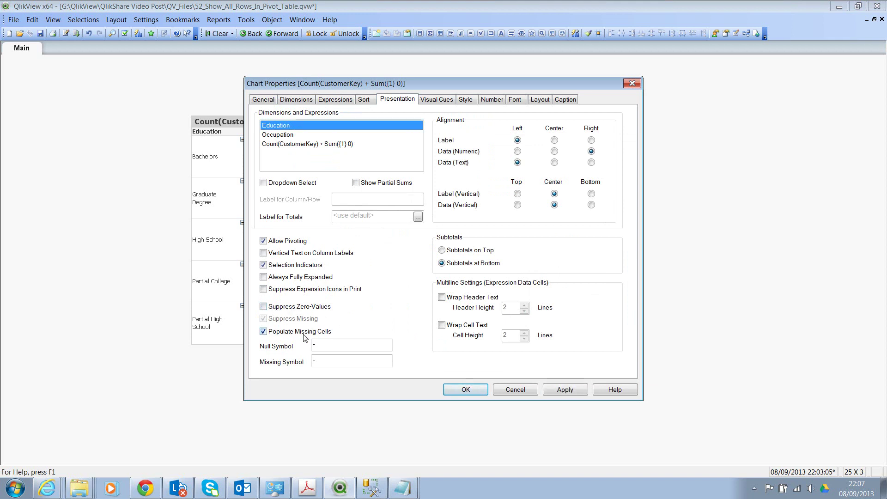
{"action": "left_click", "coordinate": [447, 390]}
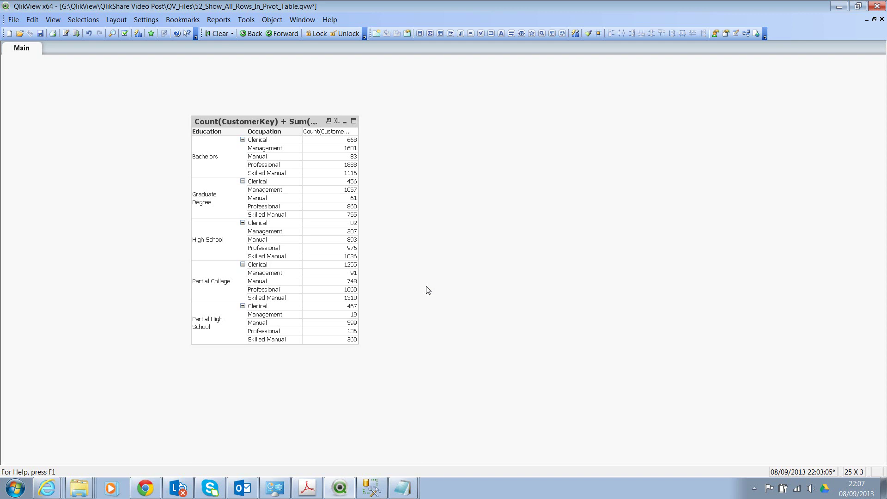
- Select Management in the Occupation column, keeping all 25 rows with 0 for other occupations
{"action": "left_click", "coordinate": [276, 149]}
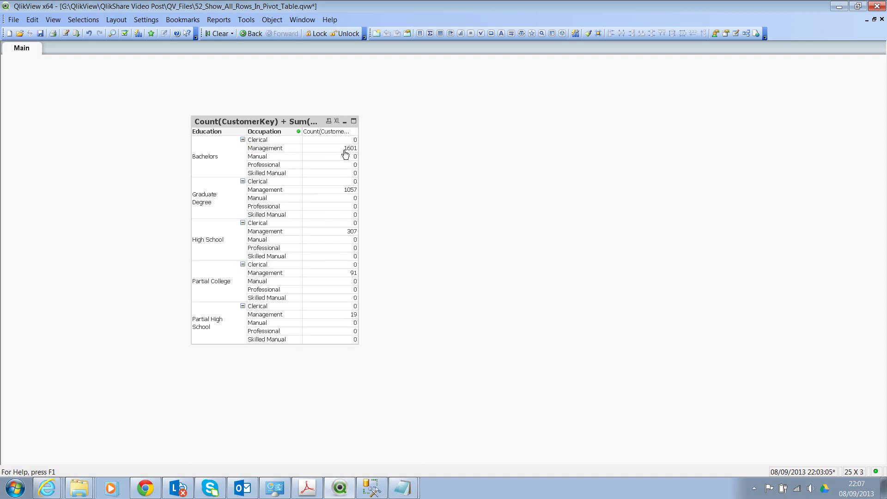